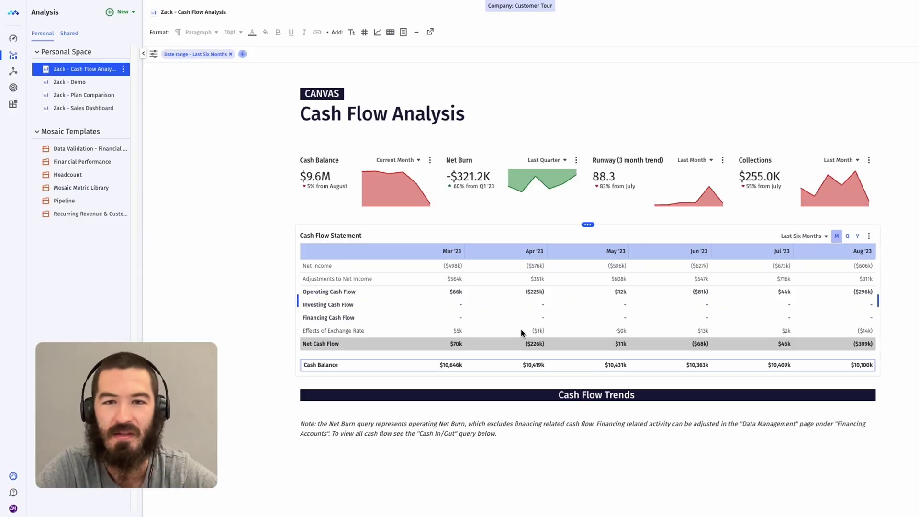
# Step: Insert charts for Net Burn, Net Burn Changes and Cash In/Out below the trends note
pyautogui.scroll(-1, 510, 336)
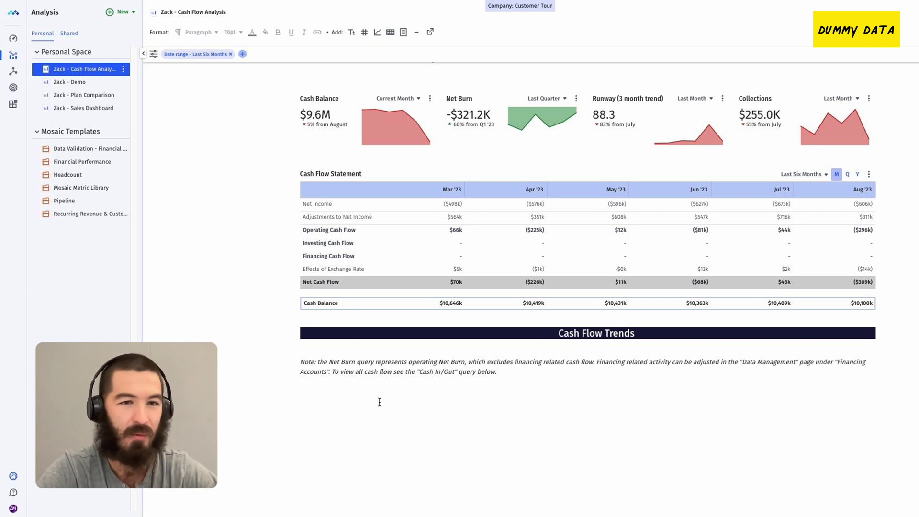
pyautogui.click(379, 402)
pyautogui.write('/')
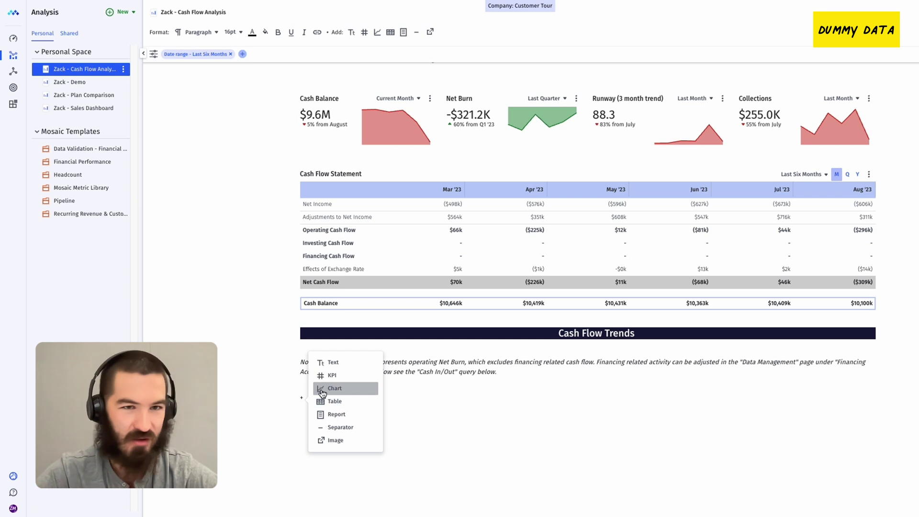
pyautogui.click(368, 387)
pyautogui.write('net burn')
pyautogui.click(620, 309)
pyautogui.click(617, 292)
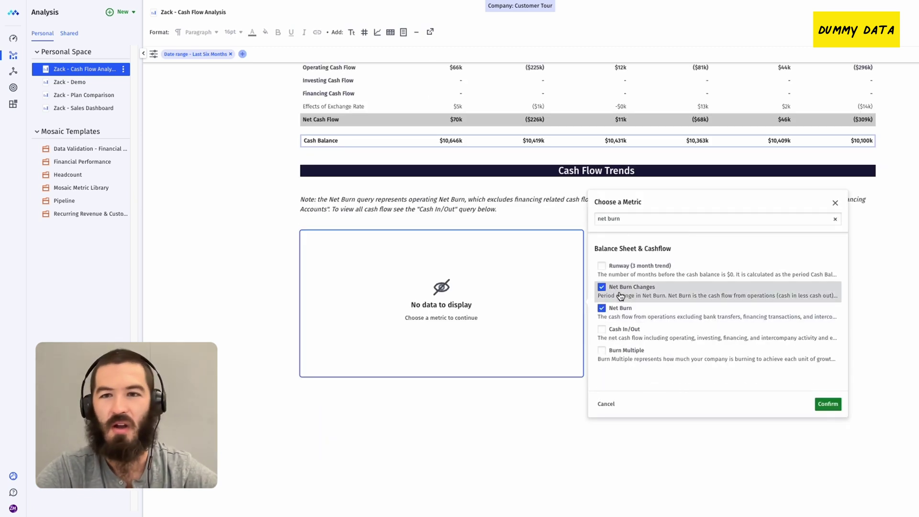
pyautogui.click(622, 329)
pyautogui.click(828, 404)
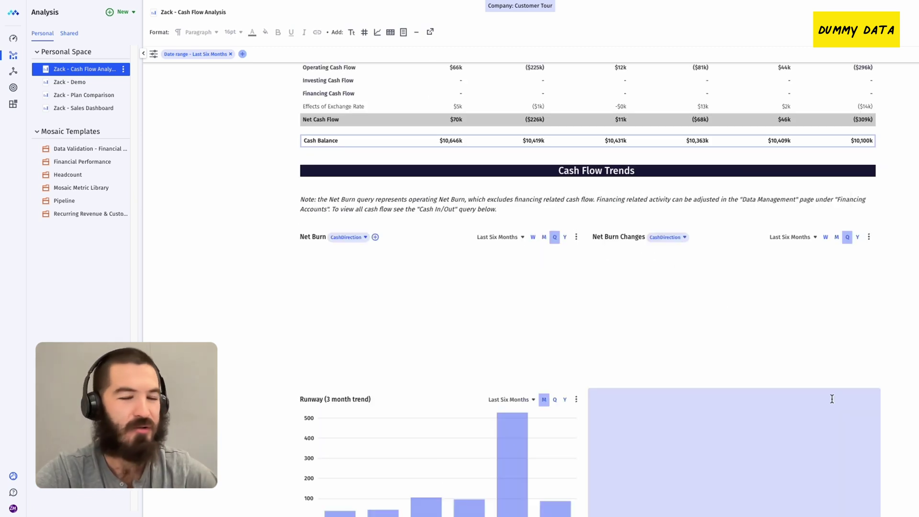
# Step: Move the Cash In/Out chart beside the Runway chart
pyautogui.scroll(-2, 590, 331)
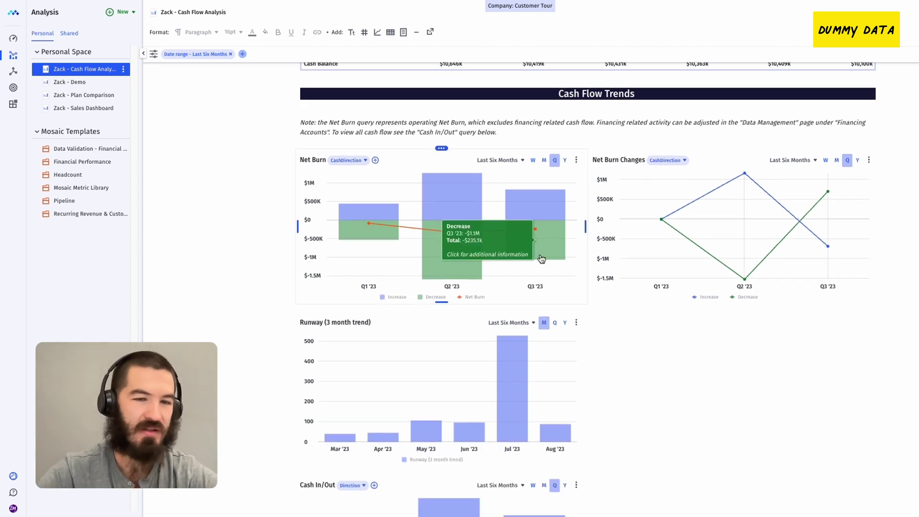
pyautogui.scroll(-3, 540, 259)
pyautogui.moveTo(442, 345); pyautogui.dragTo(632, 218)
# Step: Add a Cash Balance chart below the others and widen it to the right
pyautogui.write('+')
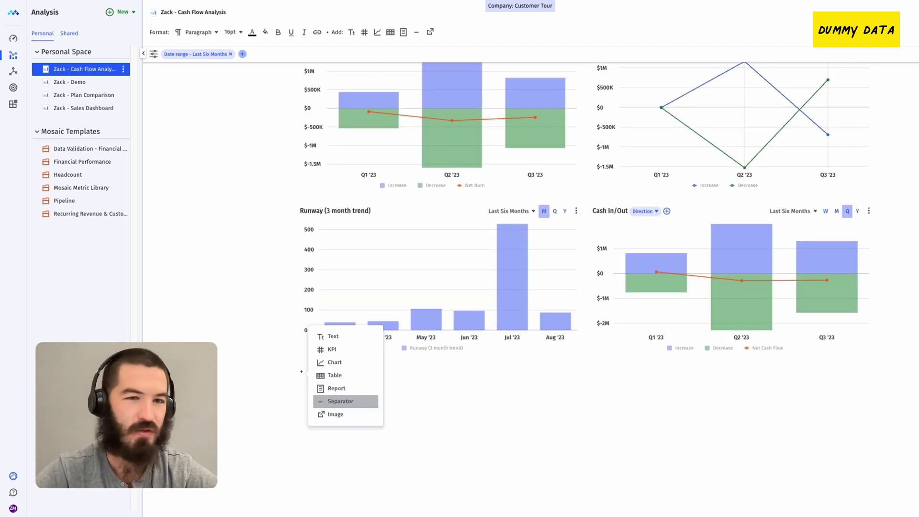
pyautogui.click(330, 400)
pyautogui.write('balance')
pyautogui.scroll(-2, 377, 215)
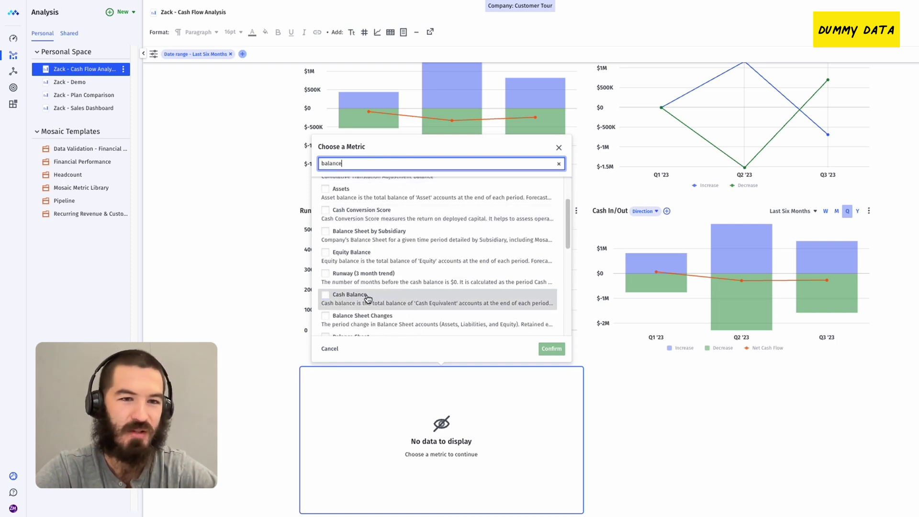
pyautogui.click(364, 322)
pyautogui.click(552, 348)
pyautogui.scroll(-2, 565, 354)
pyautogui.moveTo(585, 369); pyautogui.dragTo(866, 369)
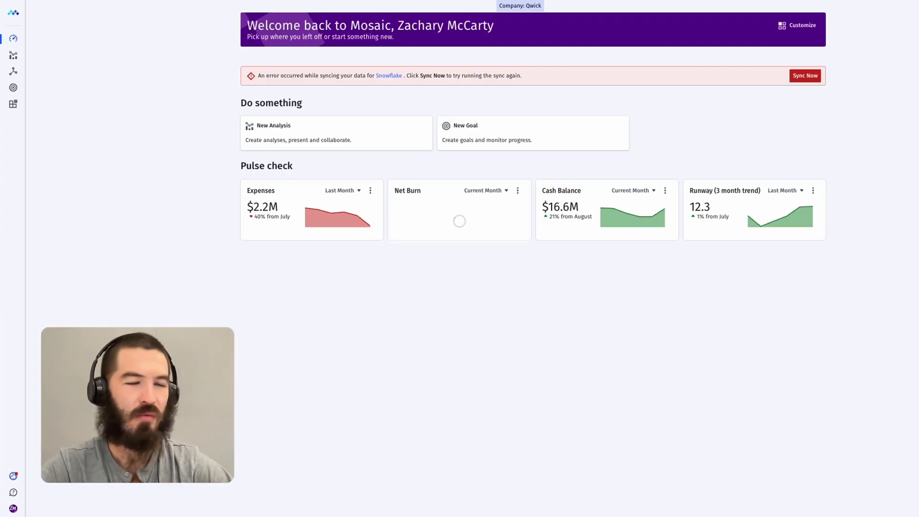
# Step: Open Expense Analysis from the Shared analyses' '2. Growth Metrics' folder
pyautogui.click(14, 56)
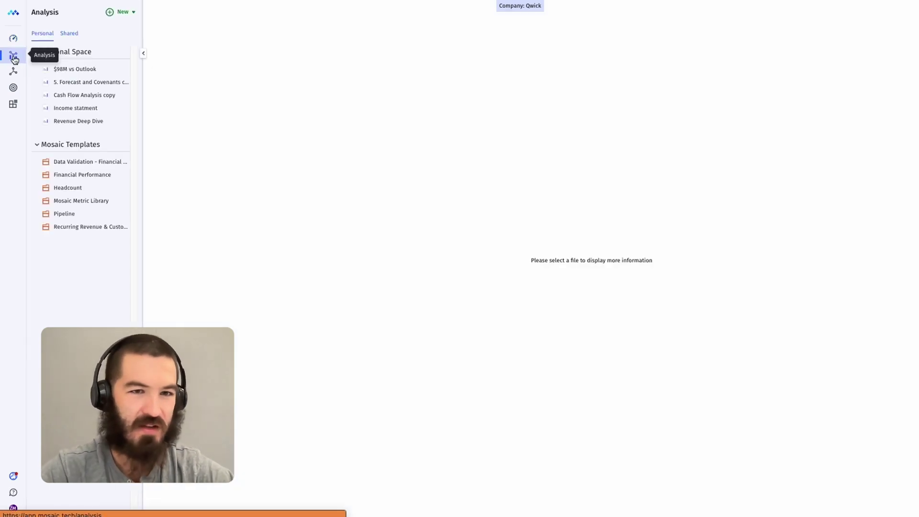
pyautogui.click(72, 36)
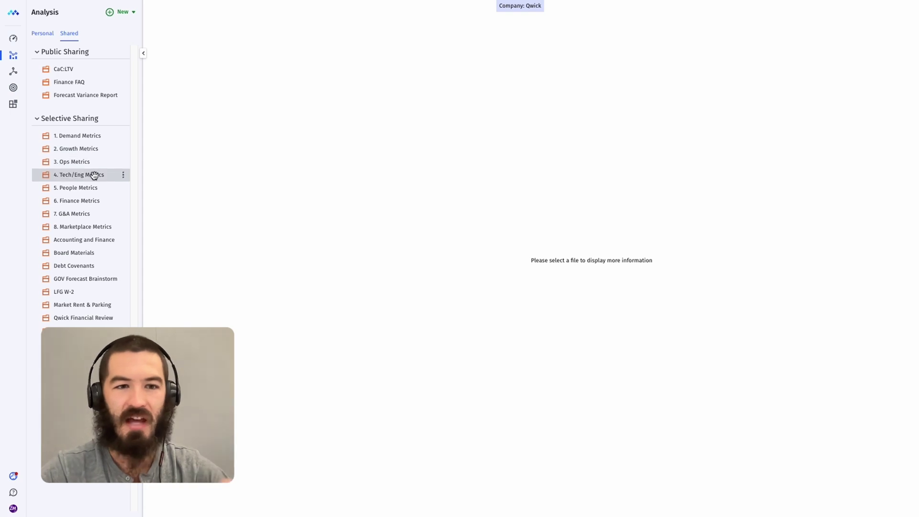
pyautogui.click(79, 150)
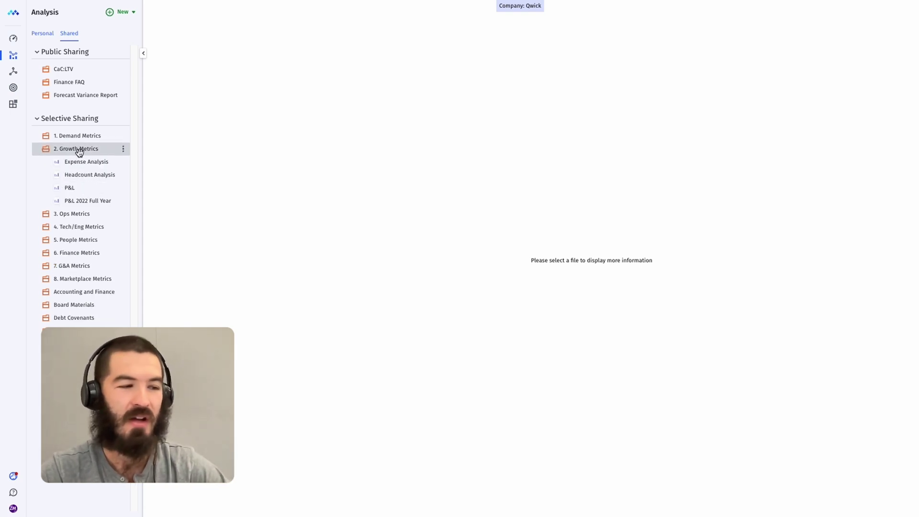
pyautogui.click(82, 162)
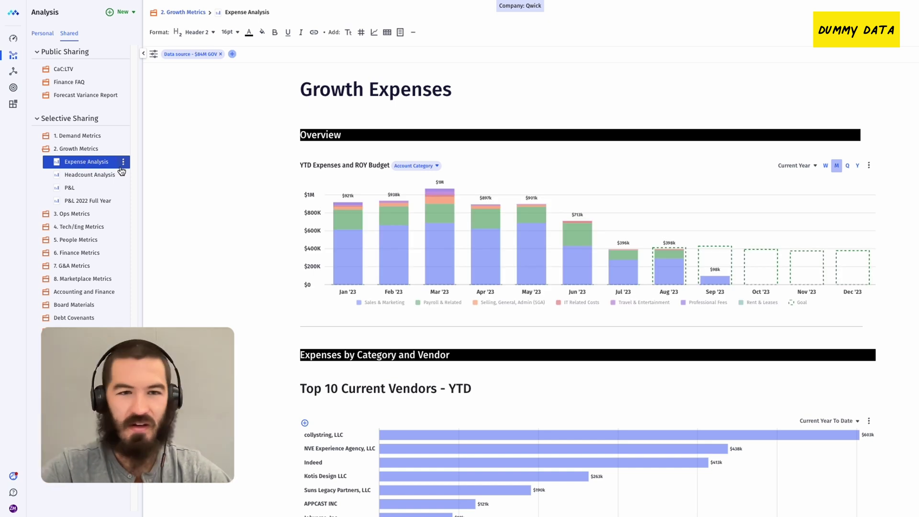
# Step: Inspect drill-downs for February Sales & Marketing names and the Q2 '23 vendors
pyautogui.click(393, 251)
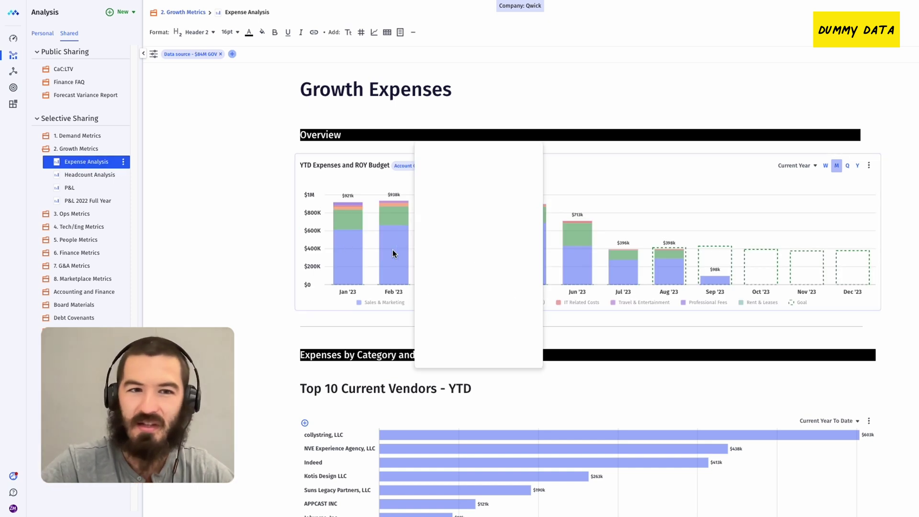
pyautogui.click(268, 262)
pyautogui.scroll(-3, 311, 282)
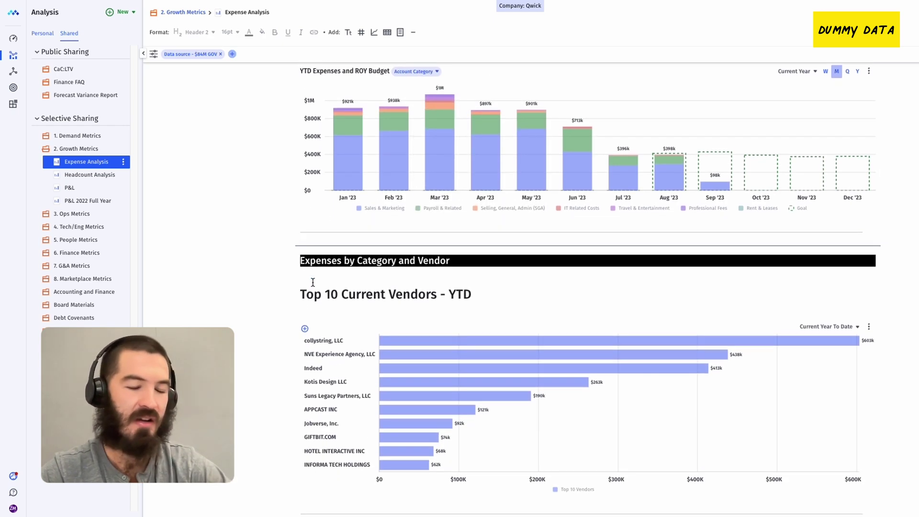
pyautogui.scroll(-7, 312, 282)
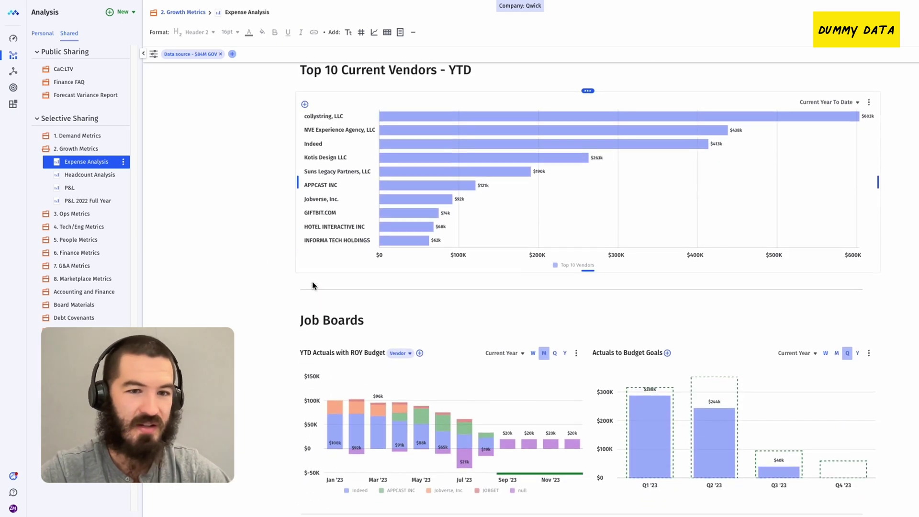
pyautogui.scroll(-3, 312, 282)
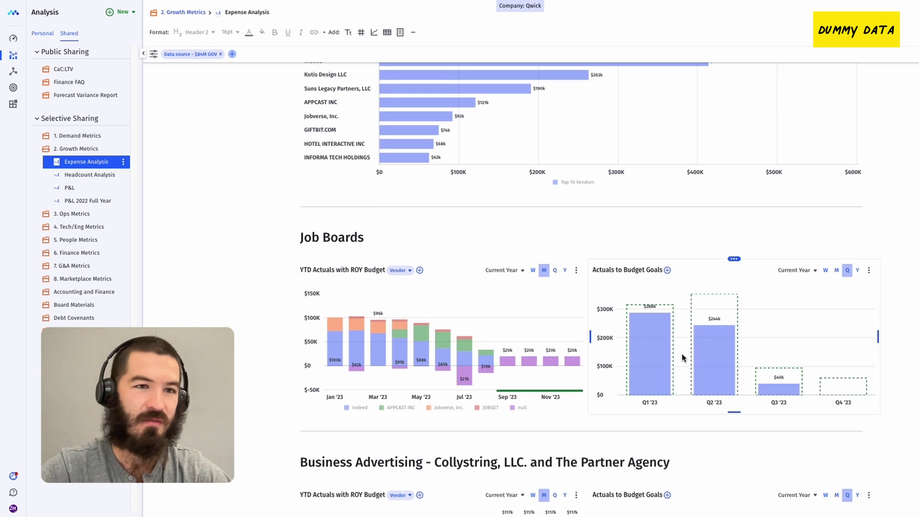
pyautogui.click(710, 369)
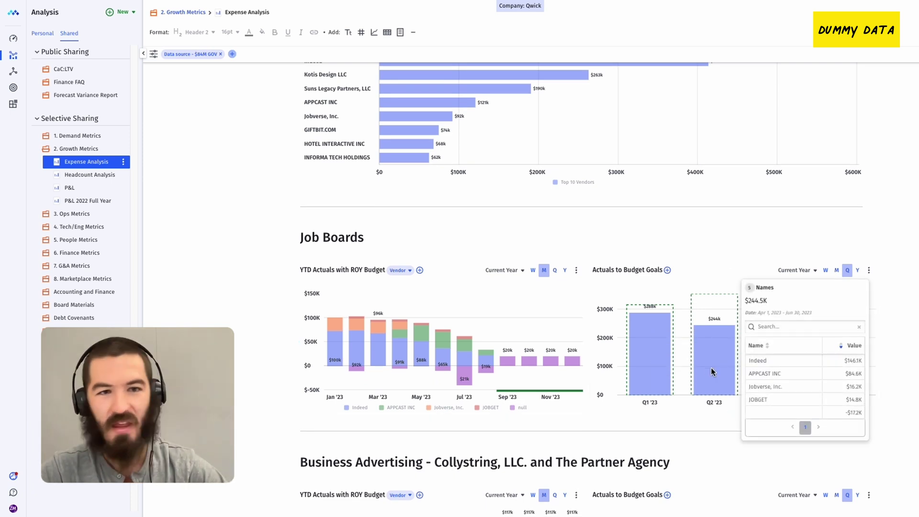
# Step: Switch the Actuals to Budget Goals chart from monthly to a yearly 2023 view
pyautogui.click(836, 270)
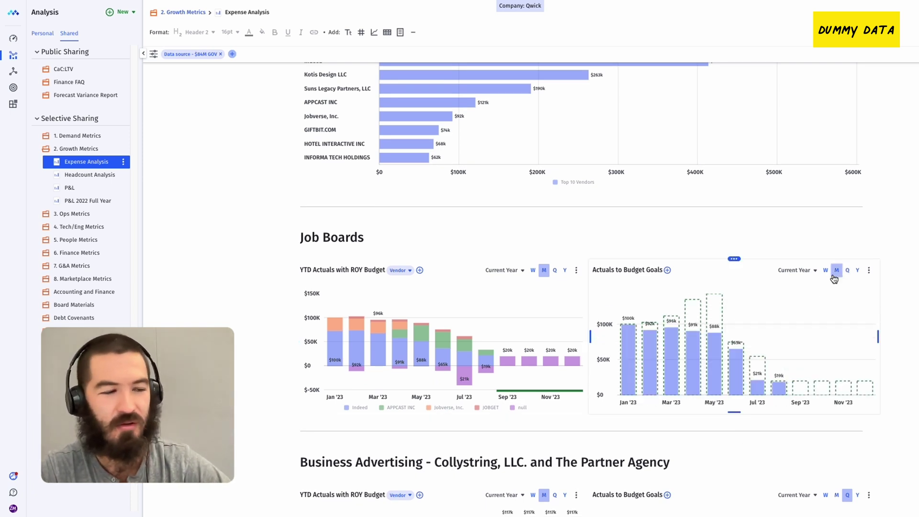
pyautogui.click(856, 271)
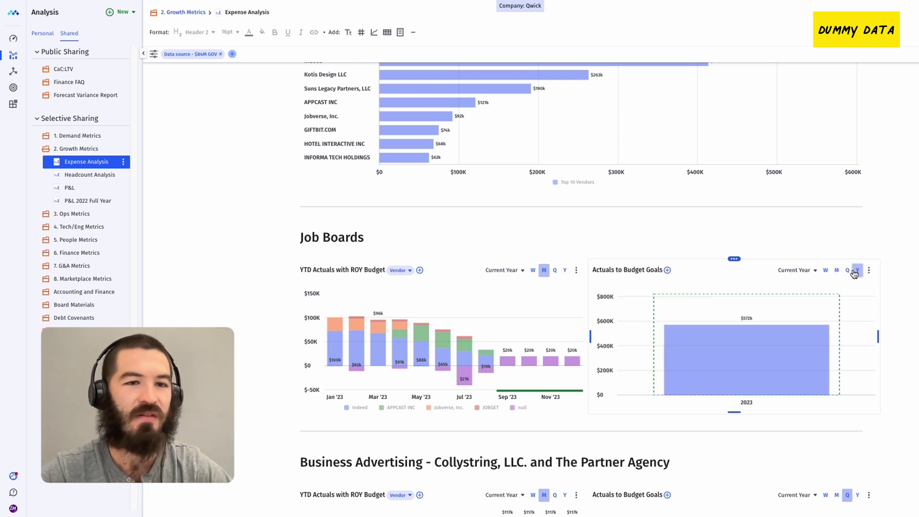
pyautogui.scroll(-4, 827, 263)
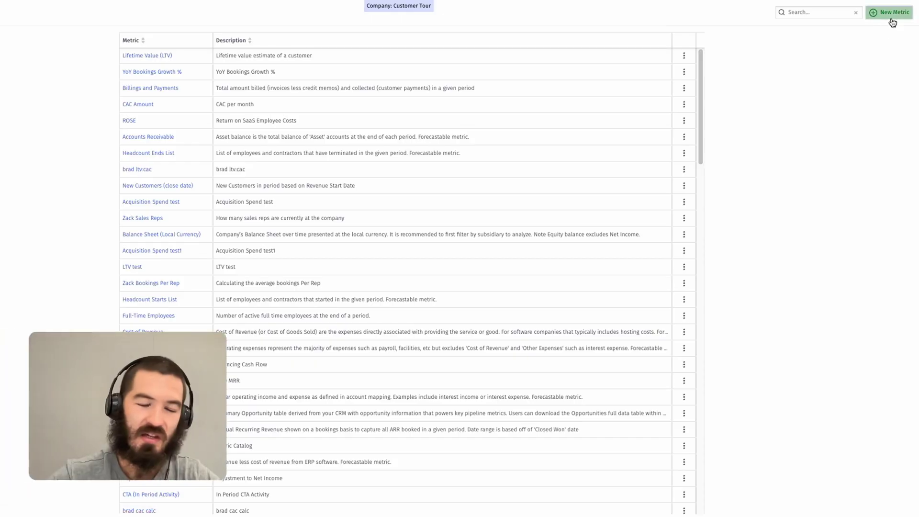
# Step: Open the Configure panel for the new, unconfigured metric
pyautogui.click(888, 15)
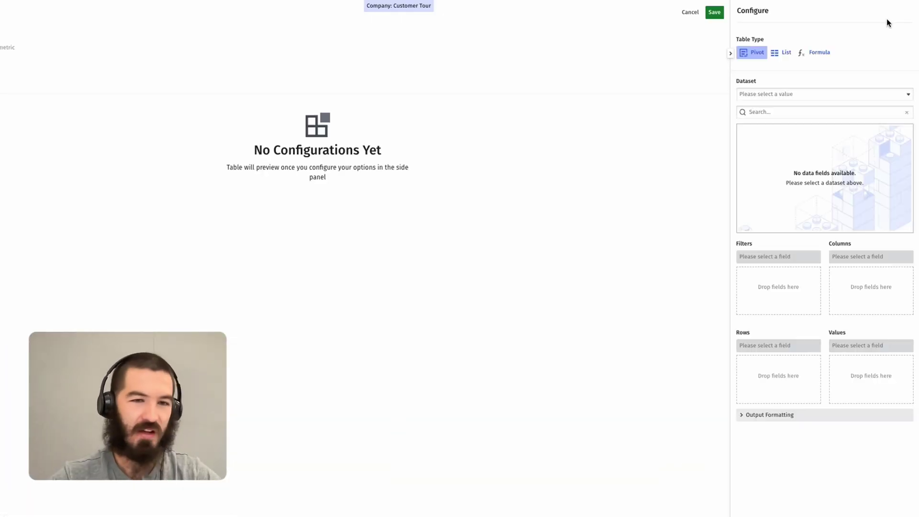
# Step: Make the metric formula-based with the formula Bookings / Sales Reps
pyautogui.click(815, 57)
pyautogui.click(798, 97)
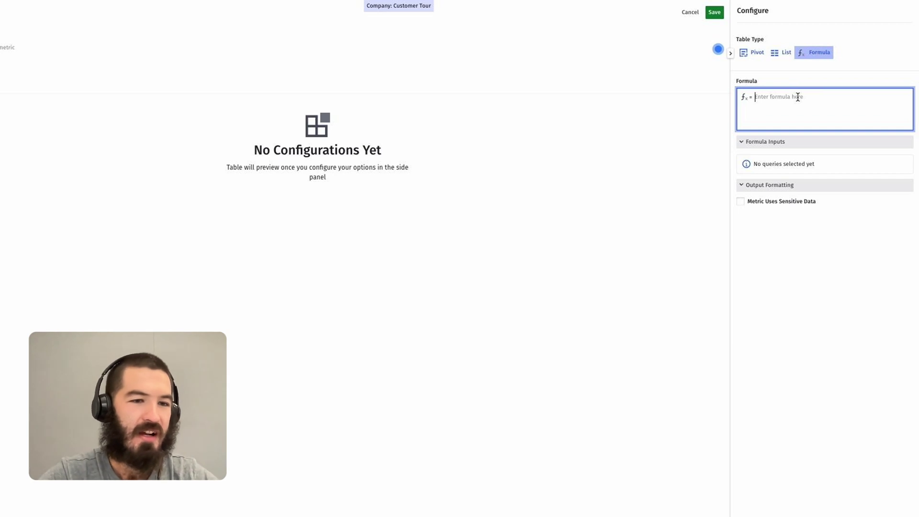
pyautogui.click(797, 97)
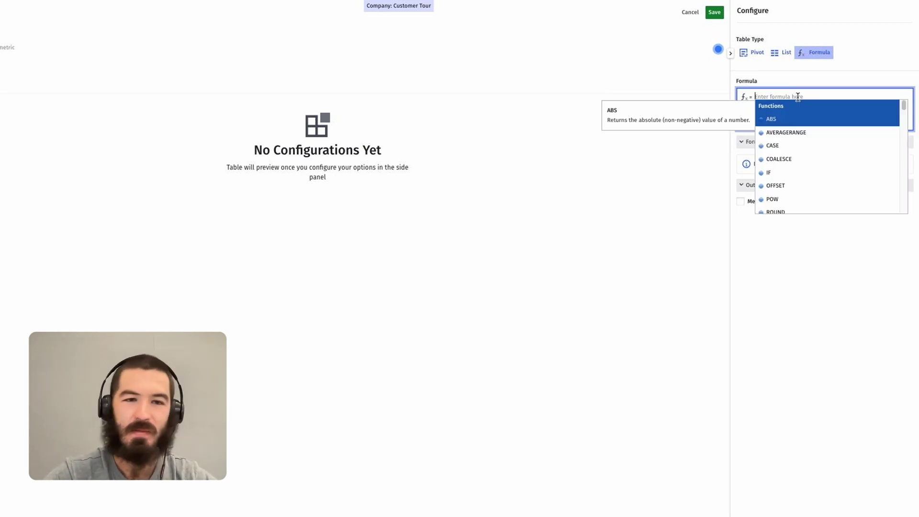
pyautogui.write('bookings')
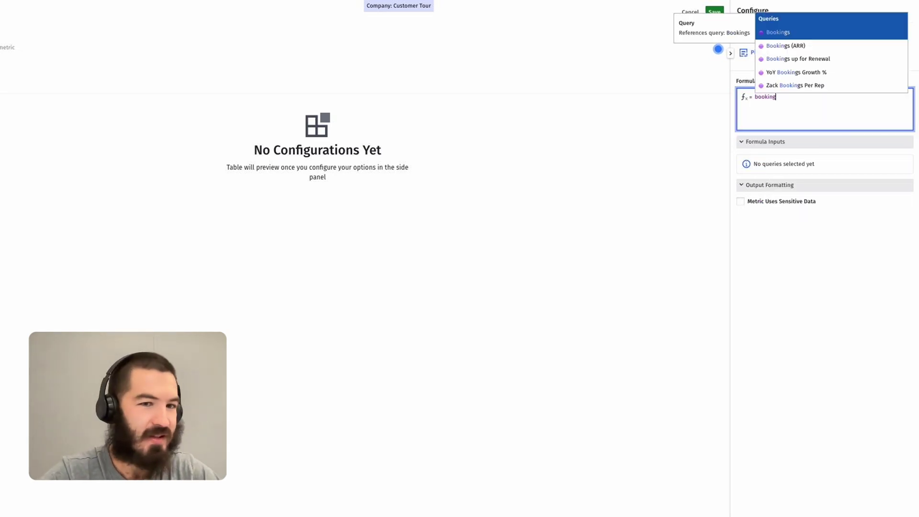
pyautogui.click(784, 29)
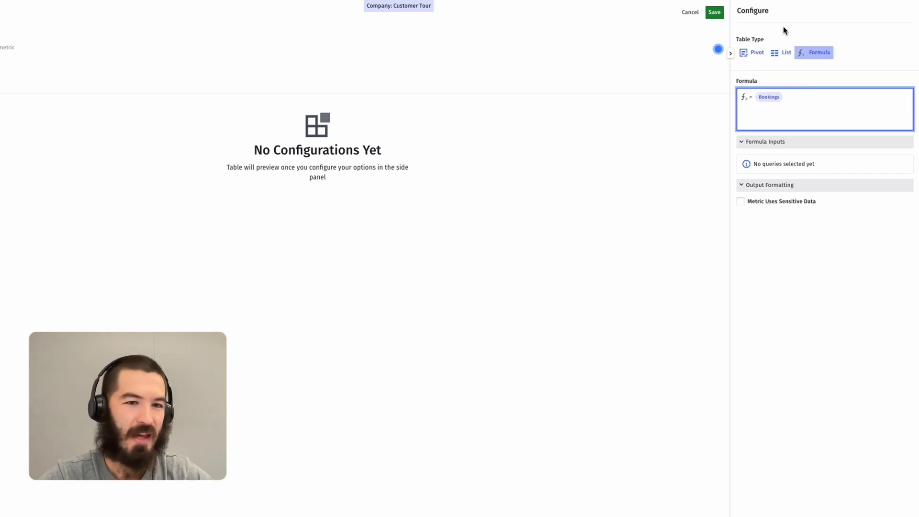
pyautogui.write('/Sales')
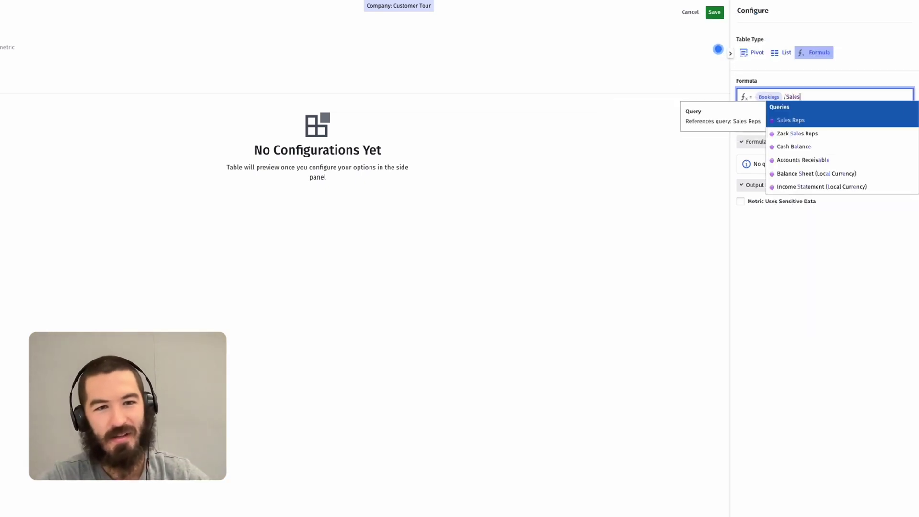
pyautogui.click(797, 71)
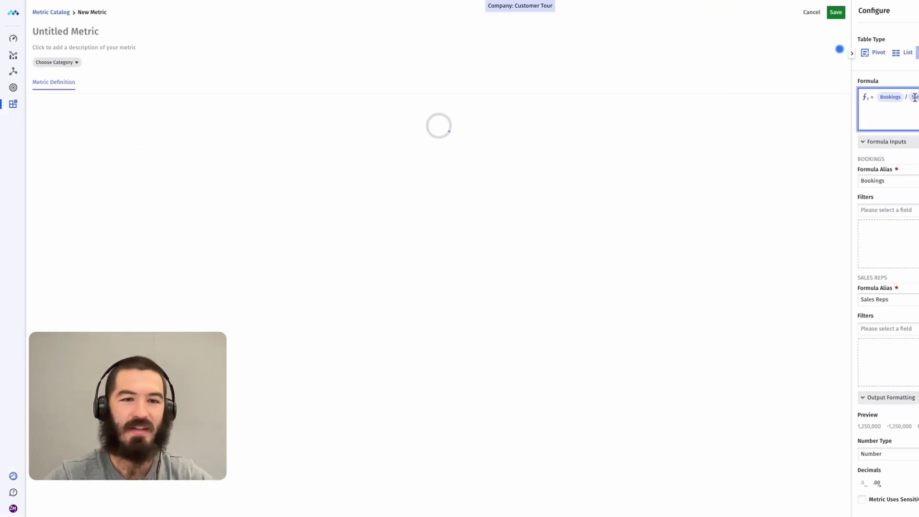
# Step: Title it 'Bookings Per Rep', describe it as '$ booked per rep', categorise under Sales Performance
pyautogui.click(65, 32)
pyautogui.write('Bookings')
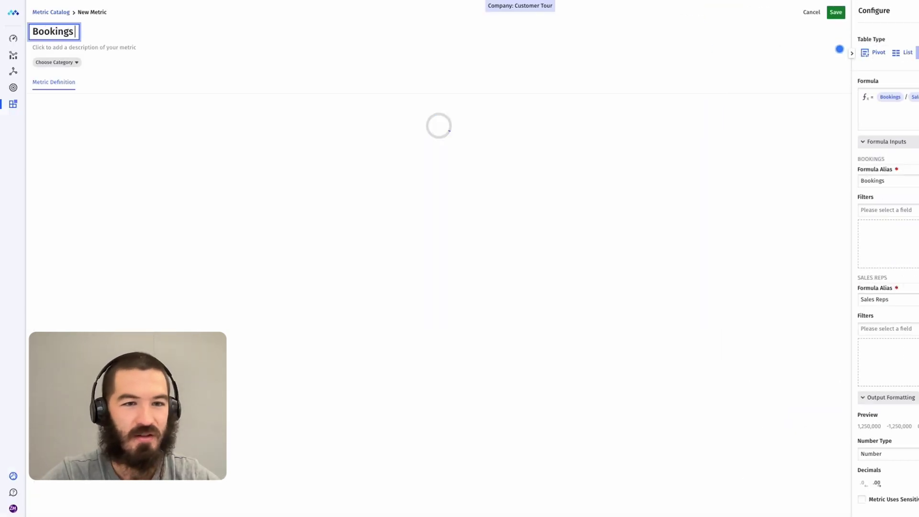
pyautogui.write(' Per Rep')
pyautogui.click(70, 50)
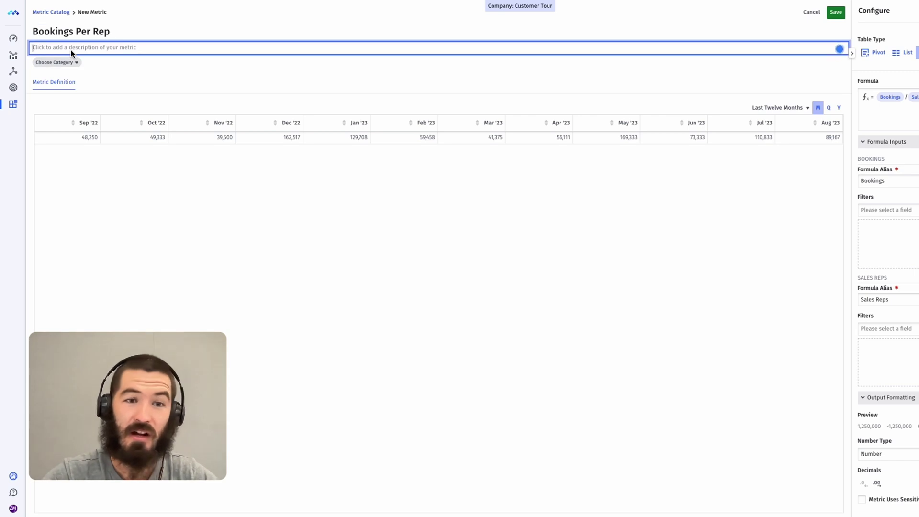
pyautogui.write('$ booked per rep')
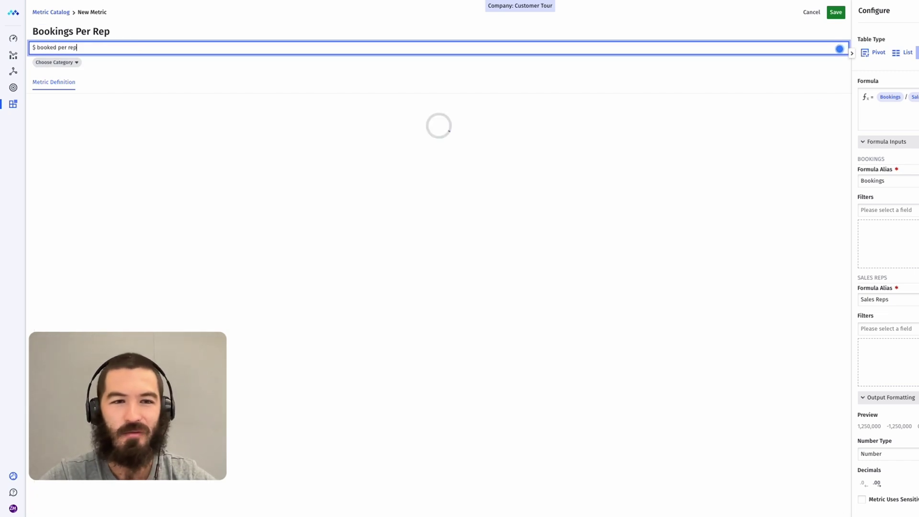
pyautogui.click(57, 62)
pyautogui.click(61, 183)
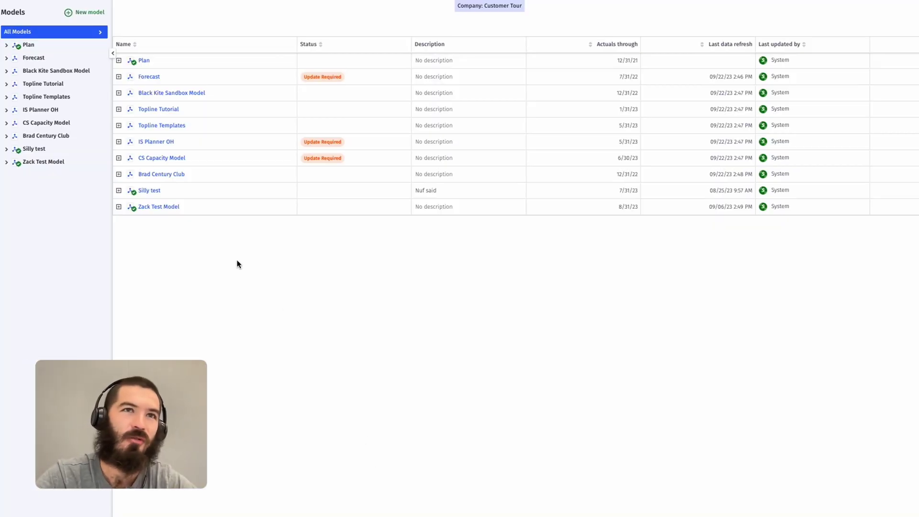
# Step: Open Zack Test Model's Model summary dashboard with Total Headcount and Expenses charts
pyautogui.click(160, 207)
pyautogui.click(138, 58)
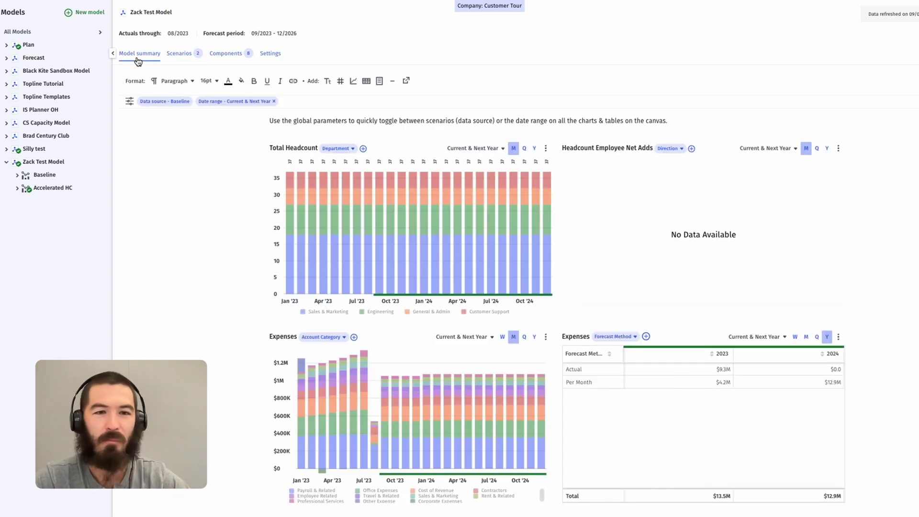
pyautogui.click(234, 101)
# Step: Set the summary charts' date range to Last Three Months and scroll through them
pyautogui.click(235, 155)
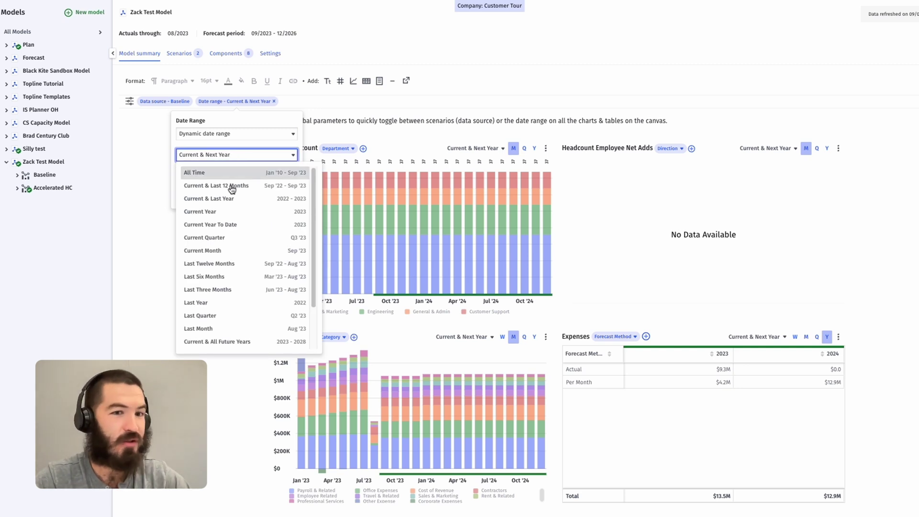
pyautogui.click(225, 290)
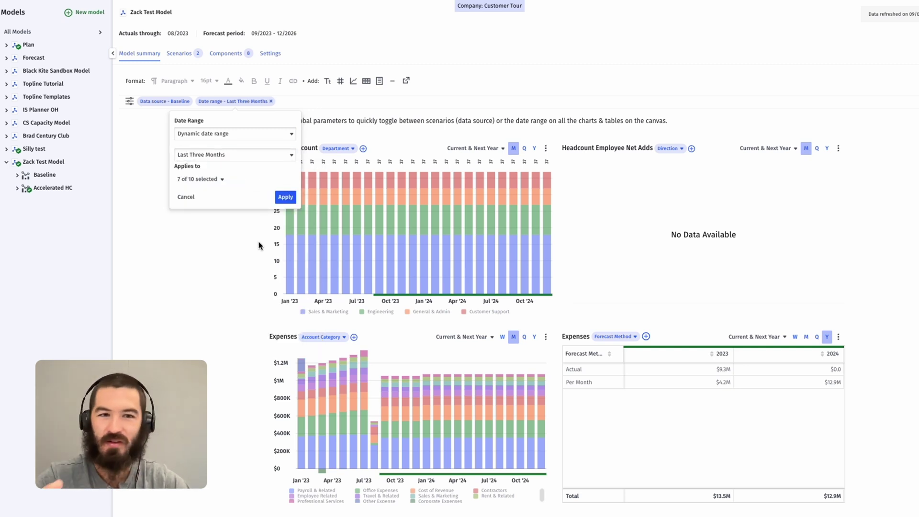
pyautogui.click(287, 197)
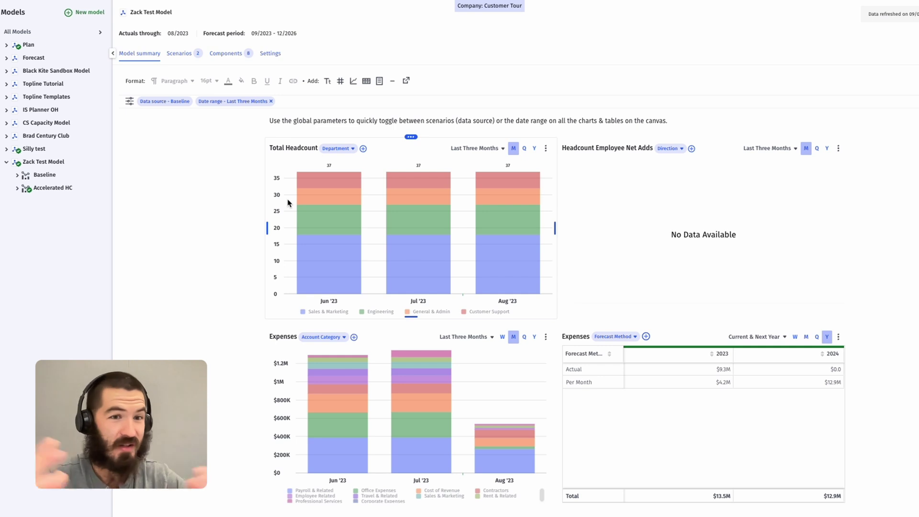
pyautogui.scroll(-2, 288, 203)
pyautogui.scroll(-2, 288, 203)
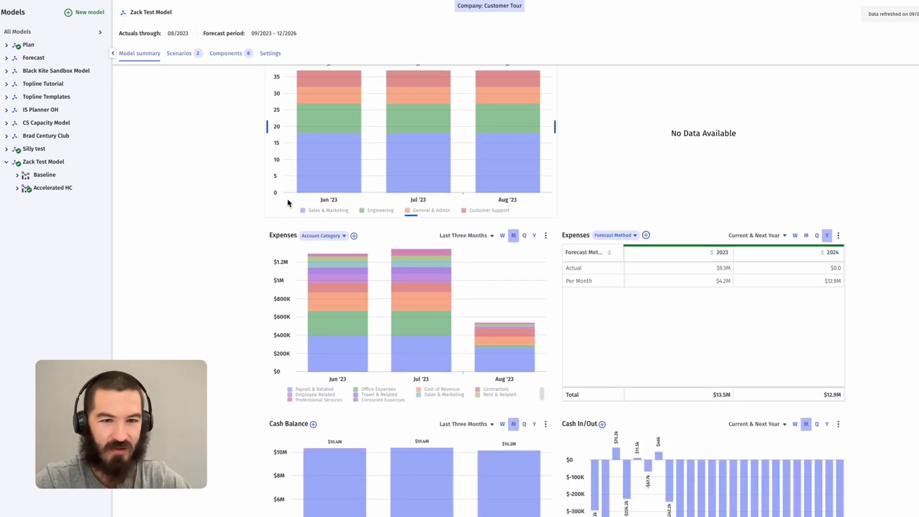
pyautogui.scroll(-2, 287, 202)
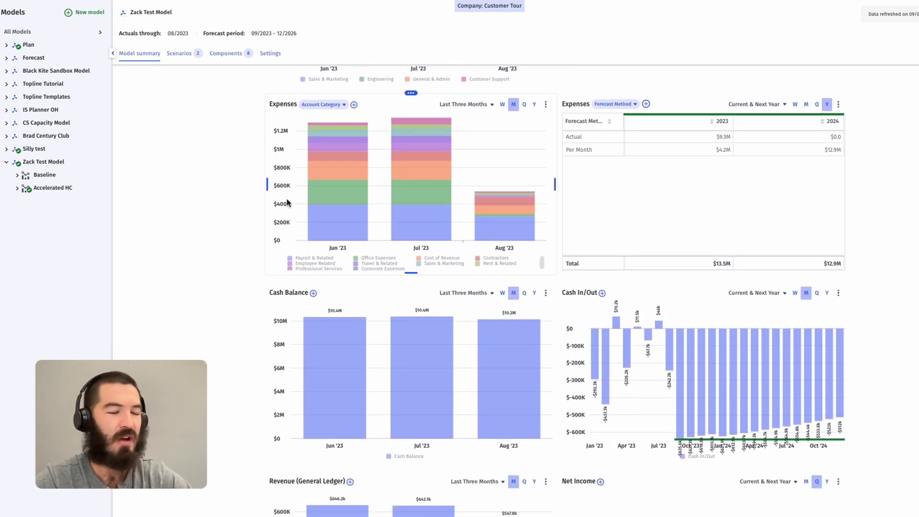
pyautogui.scroll(-4, 287, 202)
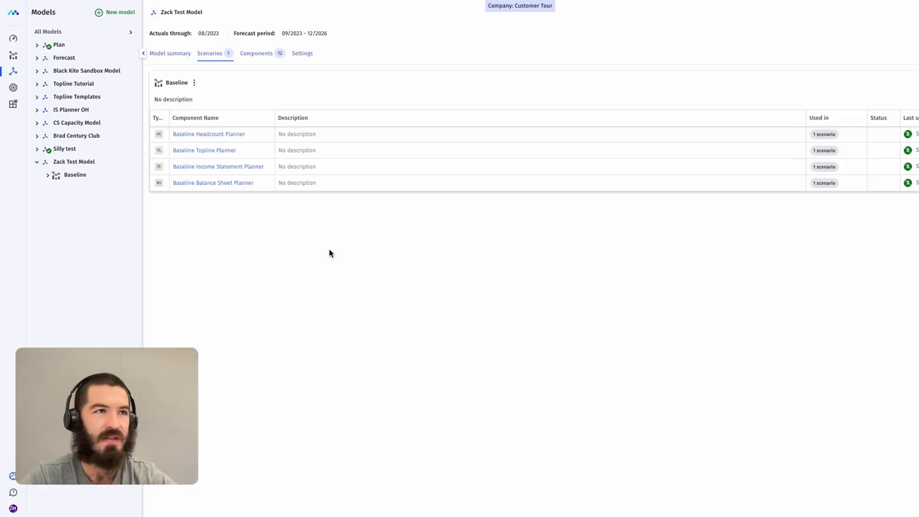
# Step: Duplicate the Baseline scenario as 'Accelerated Hiring' and open its copied headcount planner
pyautogui.click(195, 82)
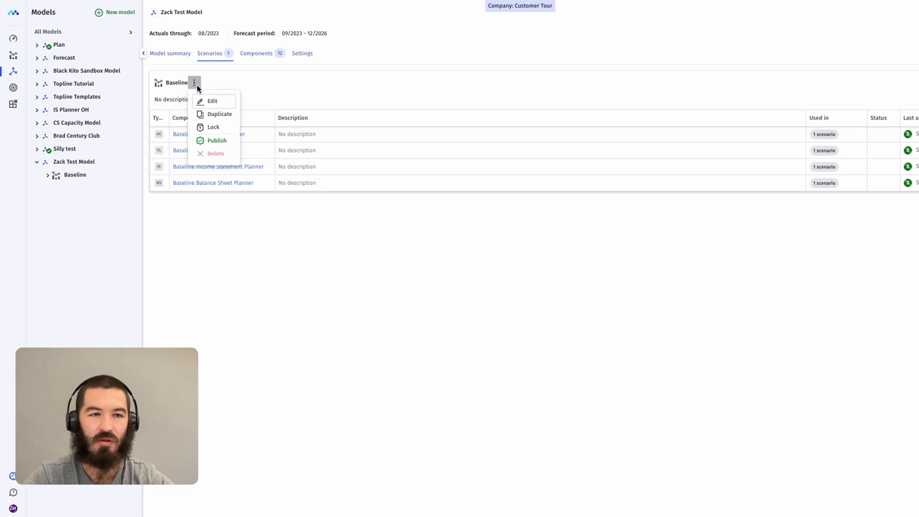
pyautogui.click(217, 113)
pyautogui.click(454, 157)
pyautogui.hotkey('ctrl', 'a')
pyautogui.write('Acce')
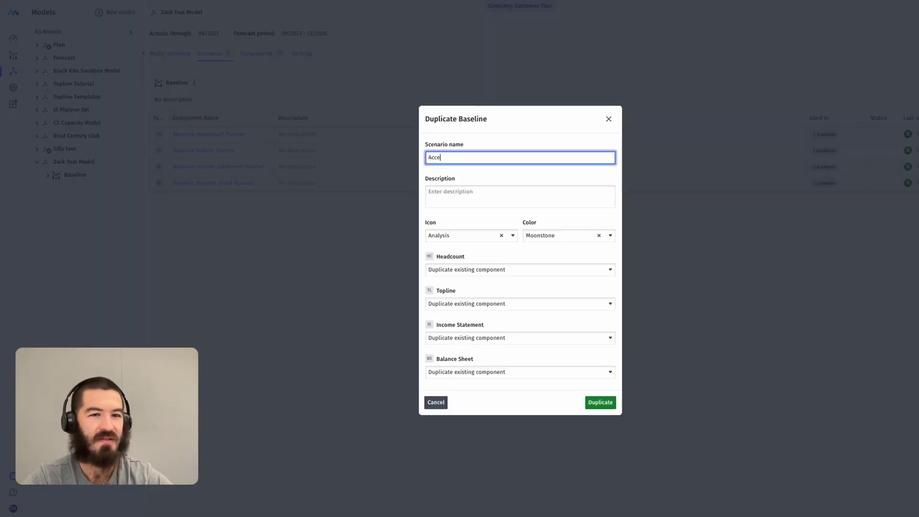
pyautogui.write('lerated Hiring')
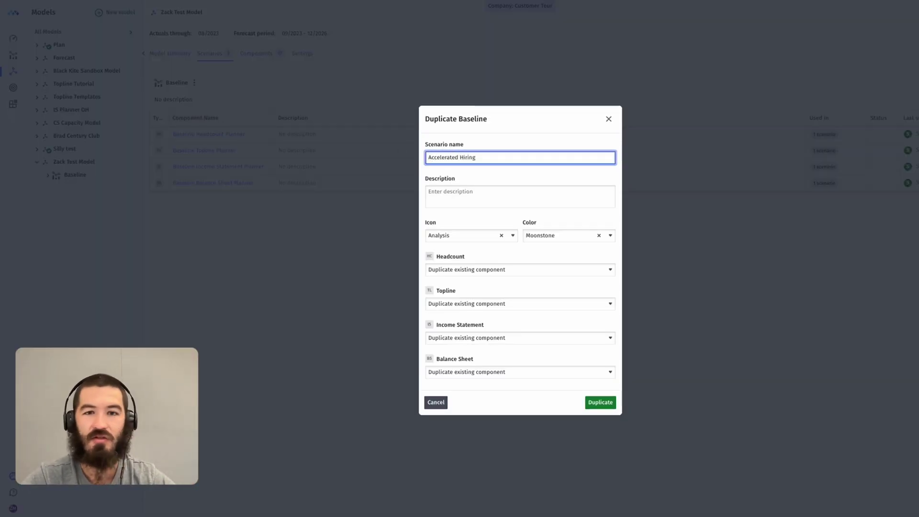
pyautogui.click(593, 402)
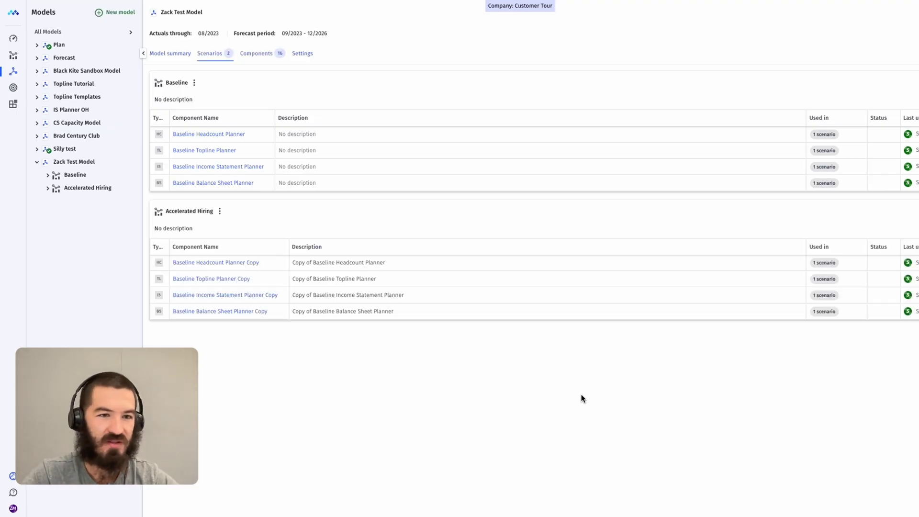
pyautogui.click(223, 263)
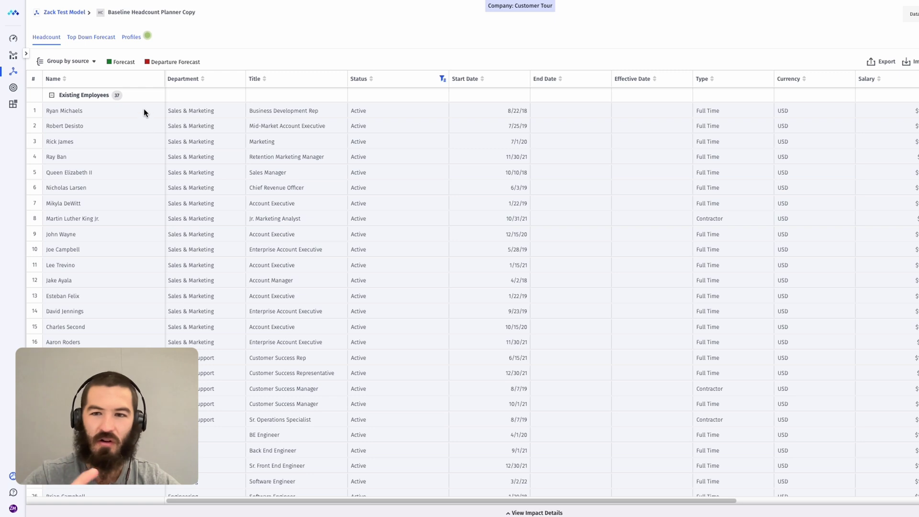
# Step: Paste monthly Sales, Eng and CS hires from Sep '23 into Top Down Forecast and save
pyautogui.click(99, 42)
pyautogui.click(399, 101)
pyautogui.hotkey('ctrl', 'v')
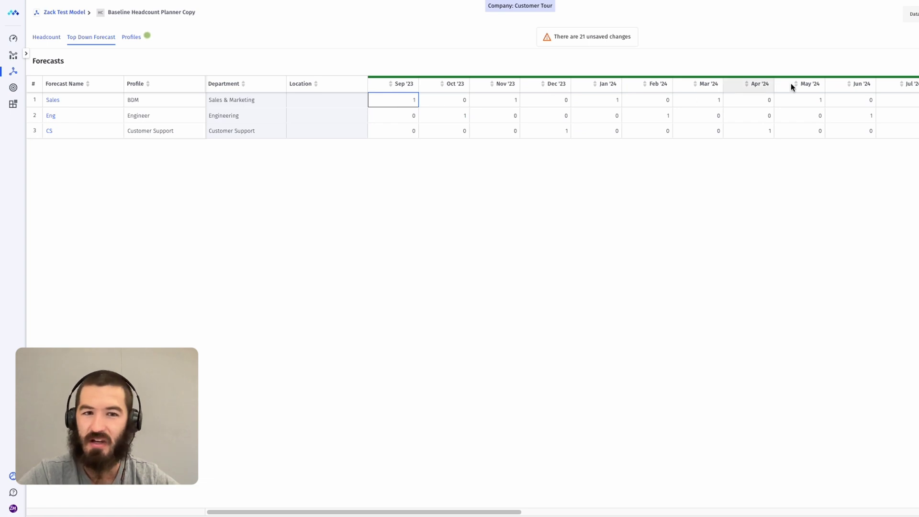
pyautogui.press('Escape')
pyautogui.click(912, 14)
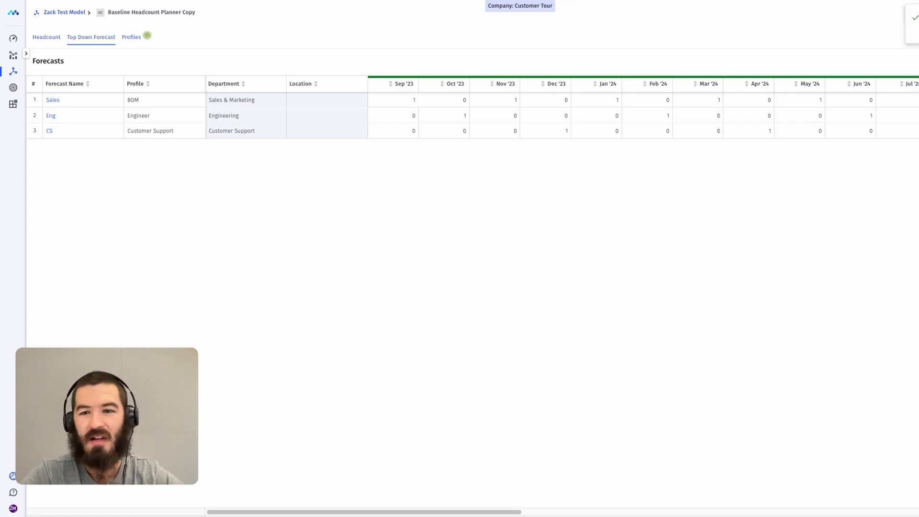
pyautogui.click(14, 72)
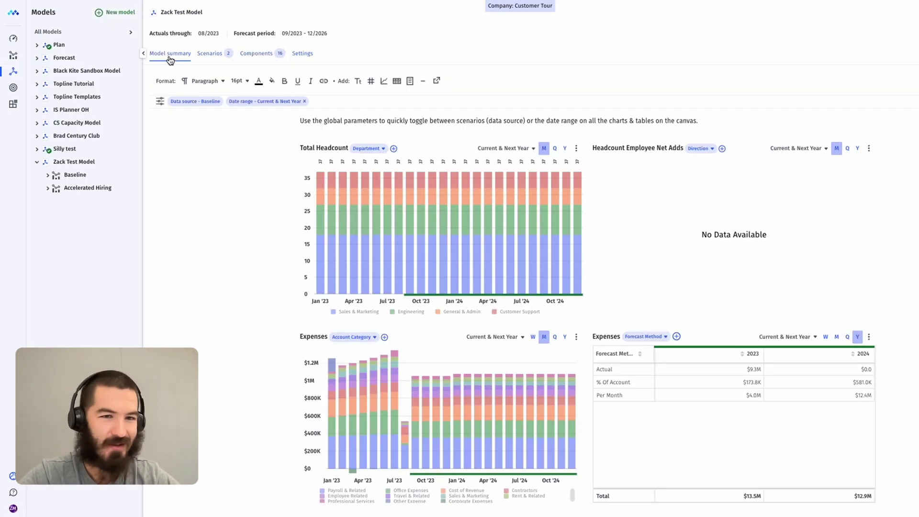
# Step: Change the model summary's data source from Baseline to Accelerated Hiring
pyautogui.click(204, 102)
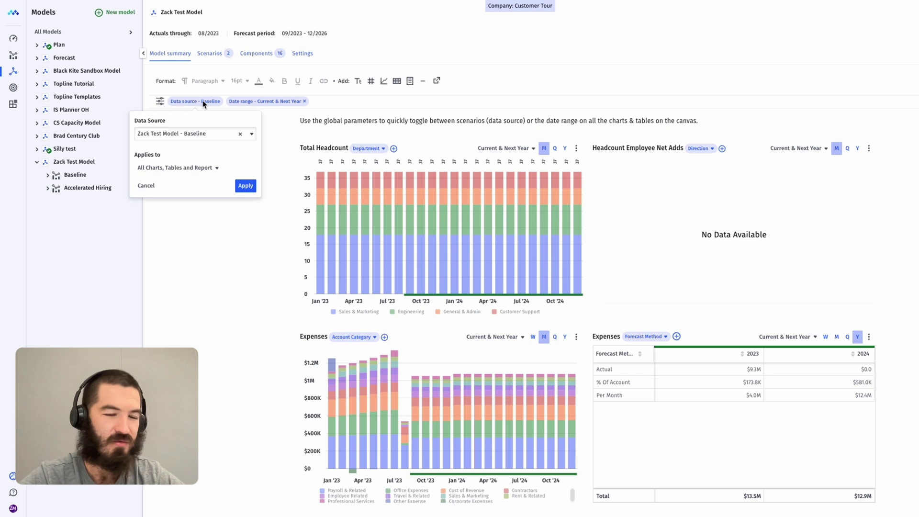
pyautogui.click(201, 135)
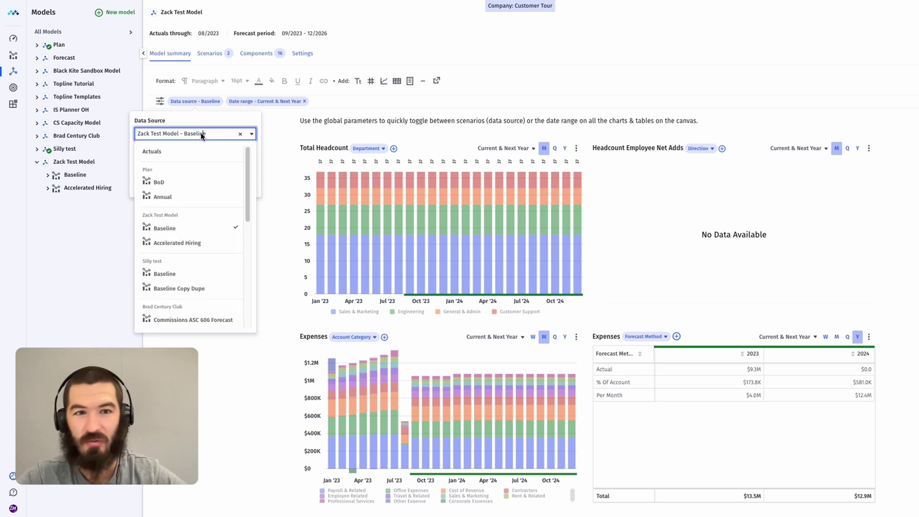
pyautogui.click(193, 239)
pyautogui.click(244, 186)
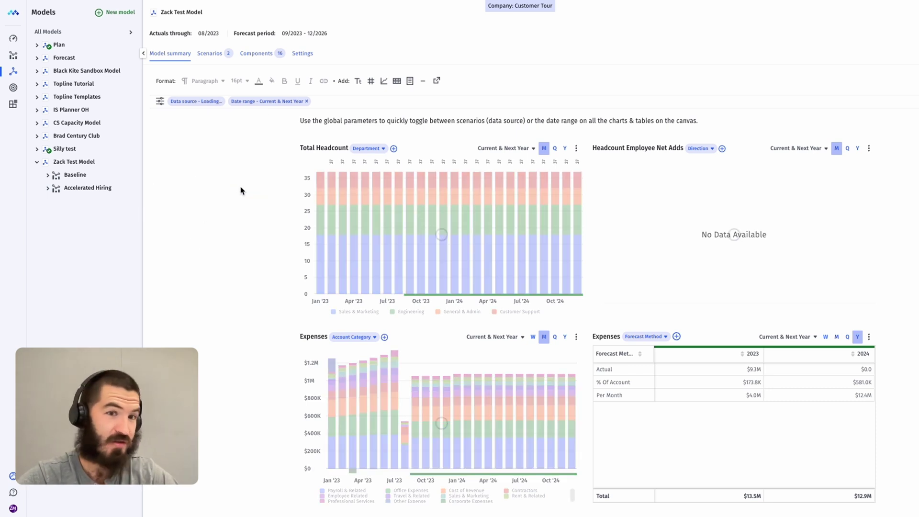